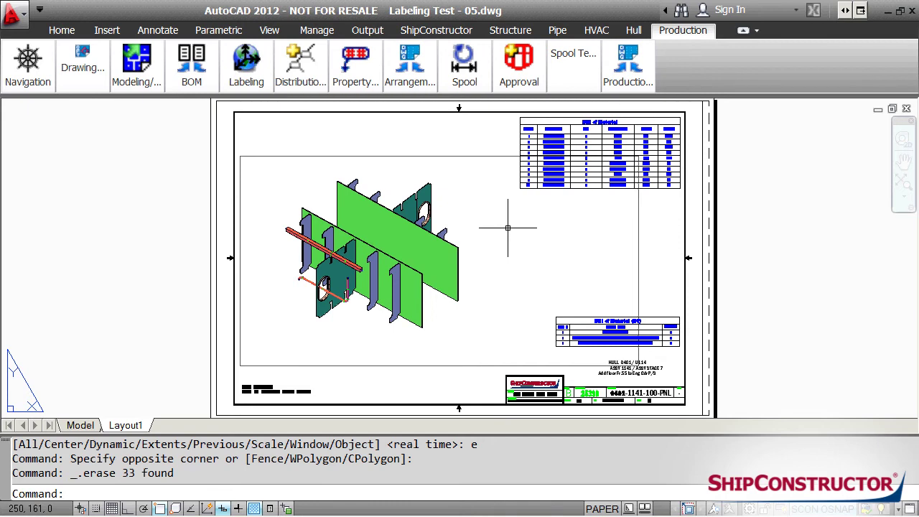
- Relabel every part on the drawing from the BOM with SCRELABELALL
{"action": "type", "text": "c"}
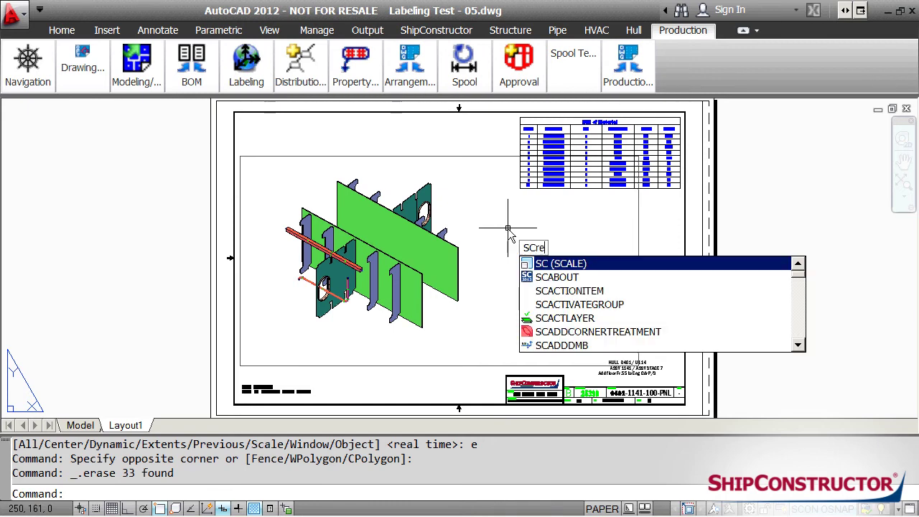
{"action": "type", "text": "la"}
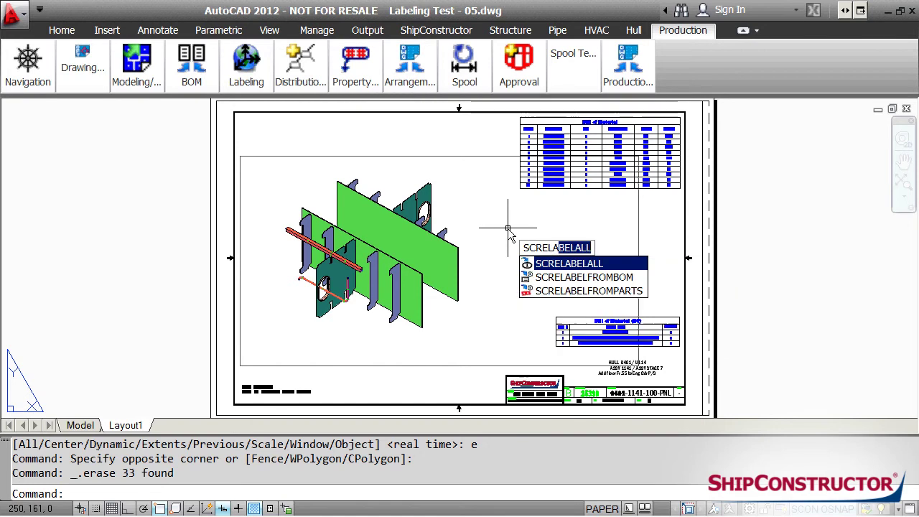
{"action": "key", "text": "Return"}
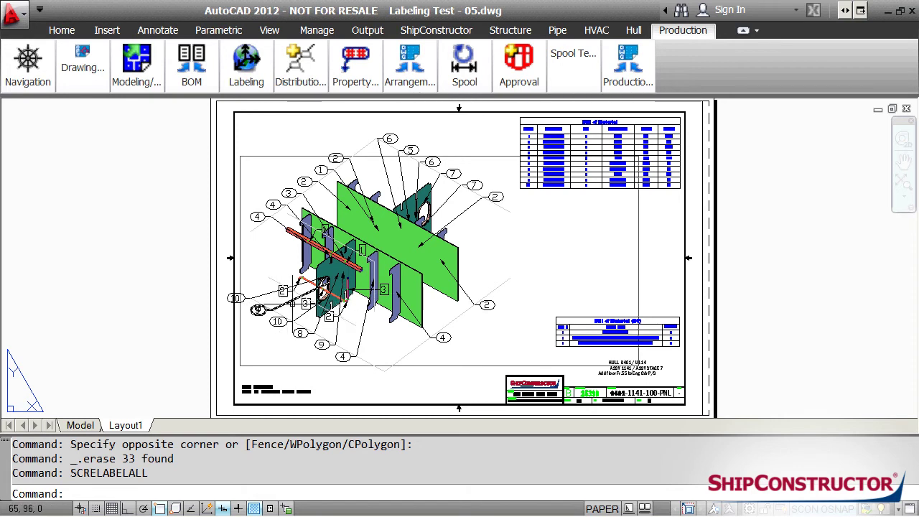
{"action": "scroll", "coordinate": [296, 306], "scroll_direction": "up", "scroll_amount": 3}
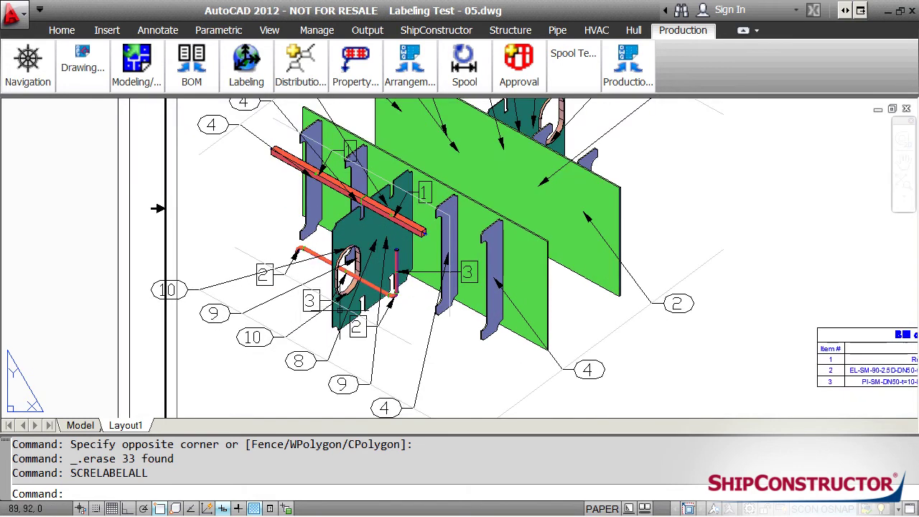
- Stretch the lower-left bubble distribution line further out, then zoom to extents
{"action": "left_click", "coordinate": [344, 307]}
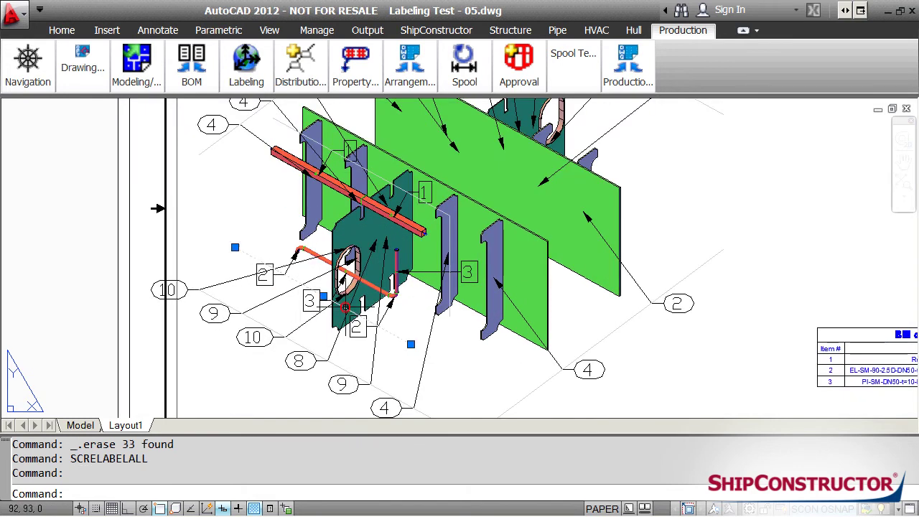
{"action": "left_click", "coordinate": [322, 296]}
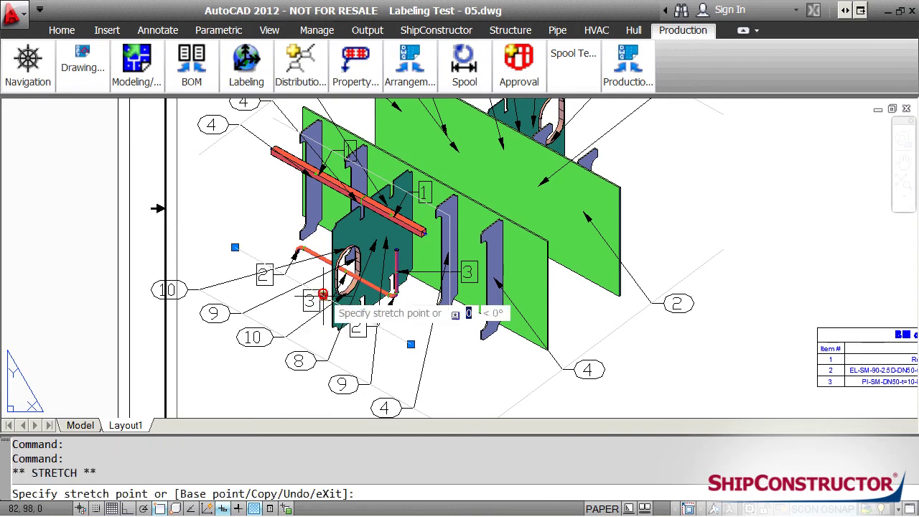
{"action": "left_click", "coordinate": [254, 384]}
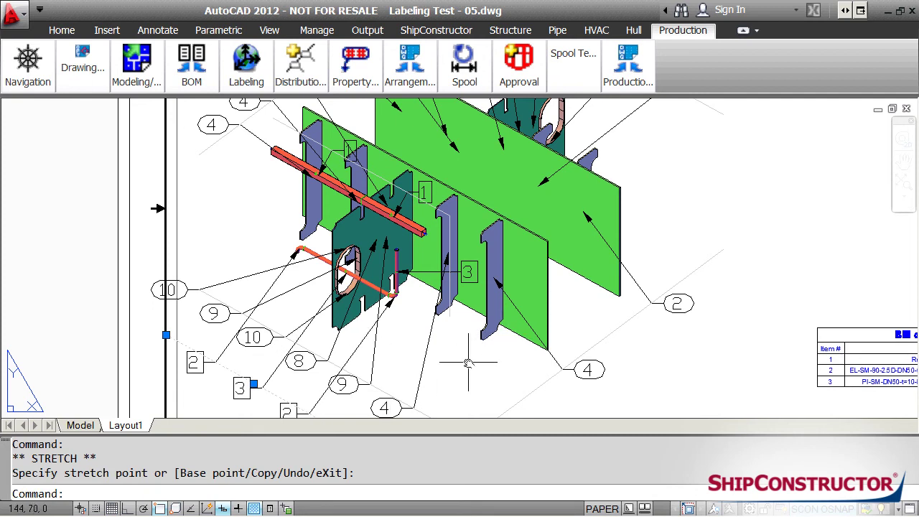
{"action": "middle_click_drag", "start_coordinate": [468, 362], "coordinate": [512, 287]}
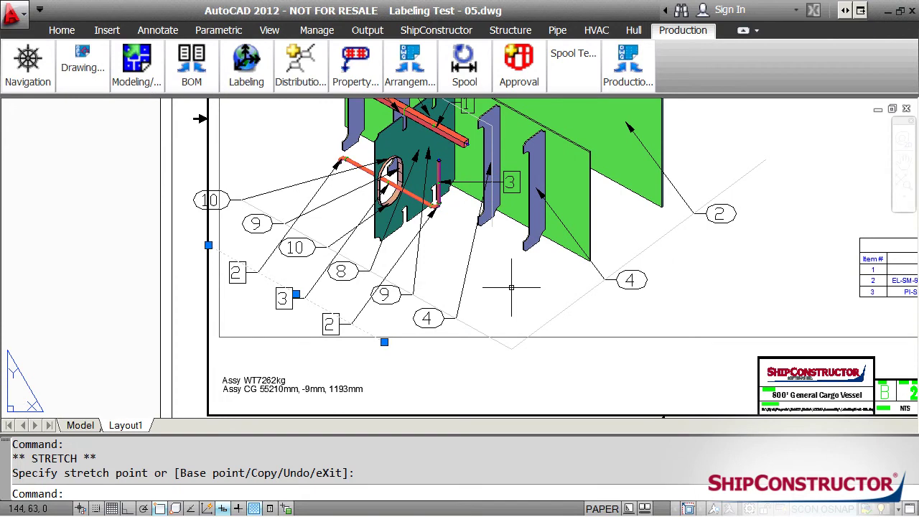
{"action": "key", "text": "Escape"}
{"action": "type", "text": "z"}
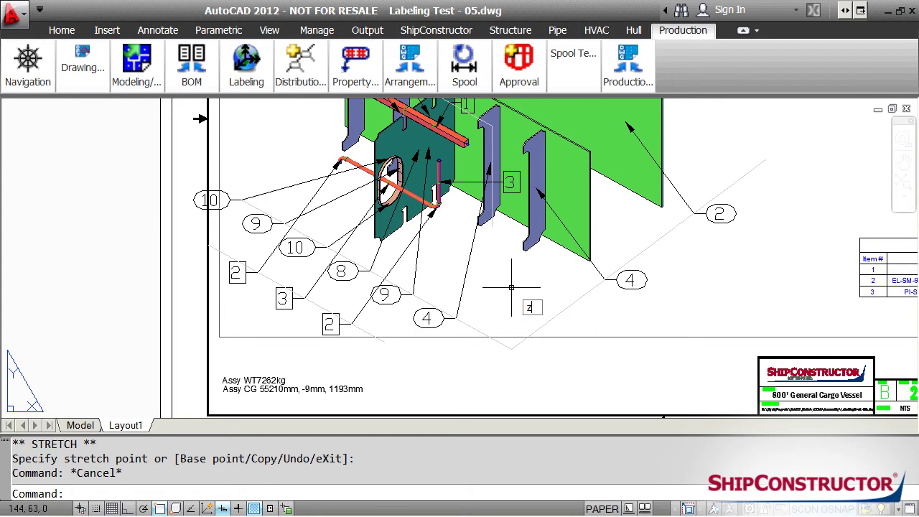
{"action": "key", "text": "Return"}
{"action": "type", "text": "e"}
{"action": "key", "text": "Return"}
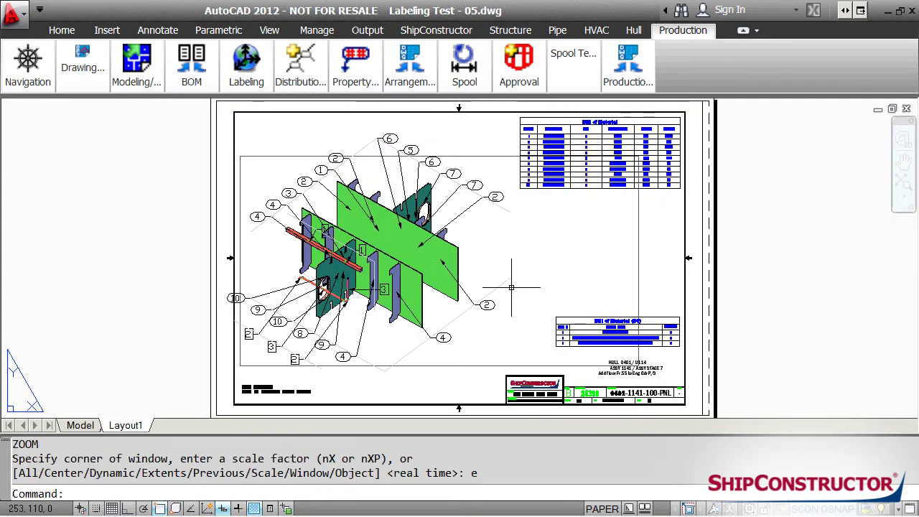
- Window-select and erase all 33 labels and their leaders
{"action": "left_click", "coordinate": [479, 167]}
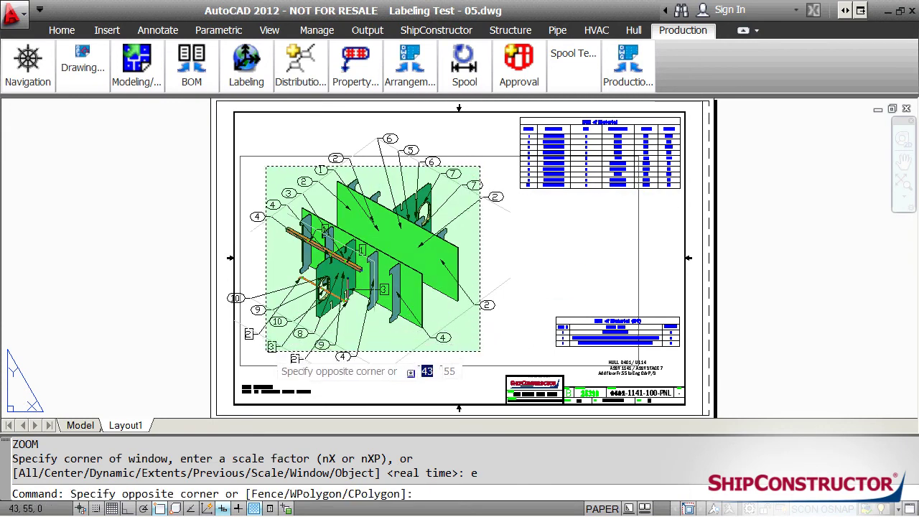
{"action": "left_click", "coordinate": [266, 352]}
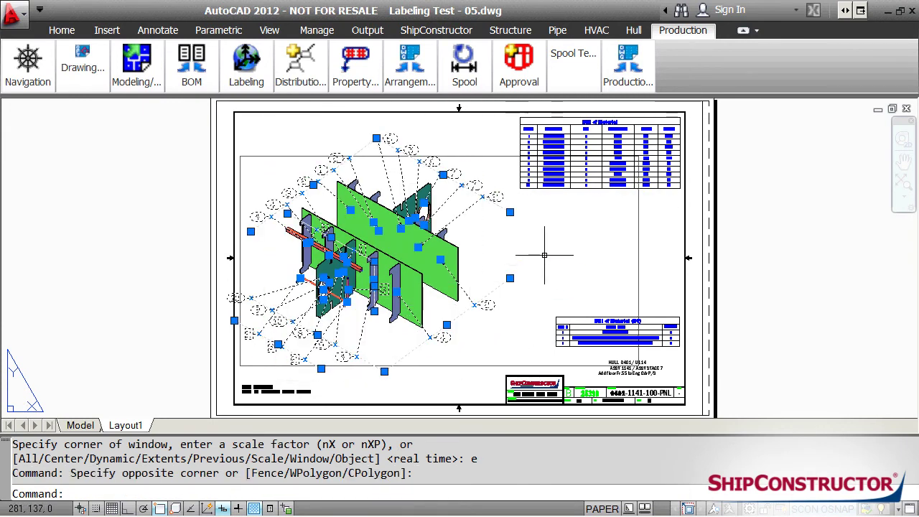
{"action": "key", "text": "Delete"}
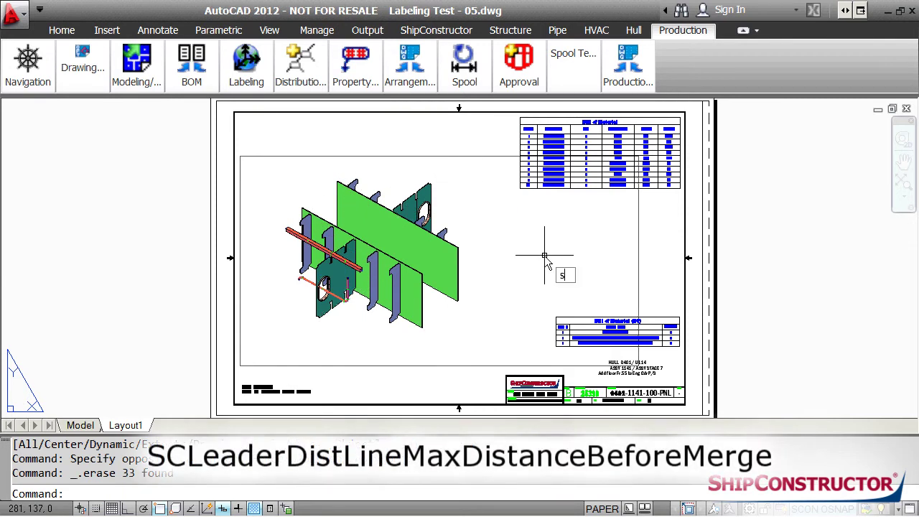
- Set the leader line maximum distance before merging to 100 mm
{"action": "type", "text": "cle"}
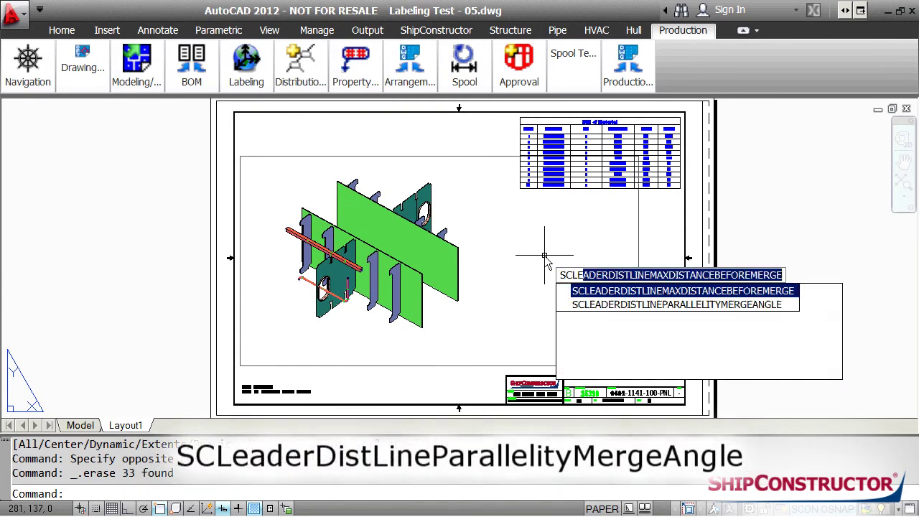
{"action": "key", "text": "Return"}
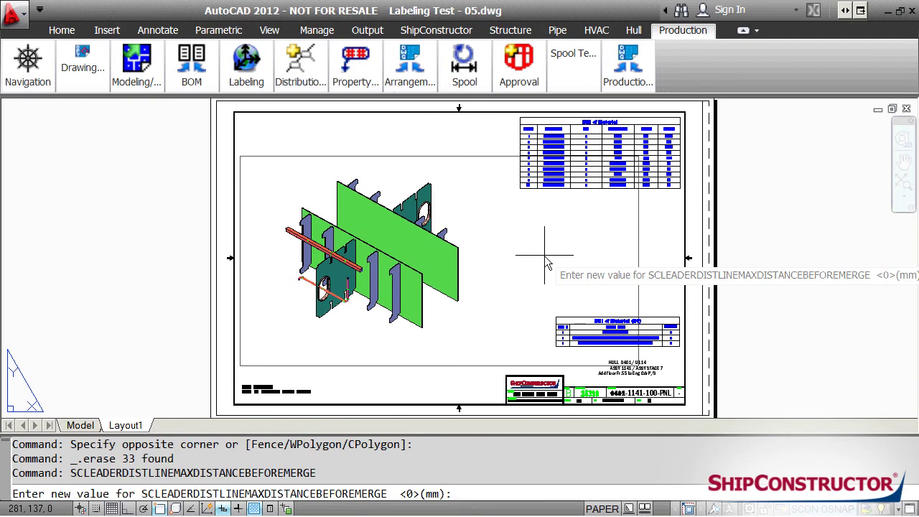
{"action": "type", "text": "100"}
{"action": "key", "text": "Return"}
{"action": "left_click_drag", "start_coordinate": [484, 472], "coordinate": [447, 474]}
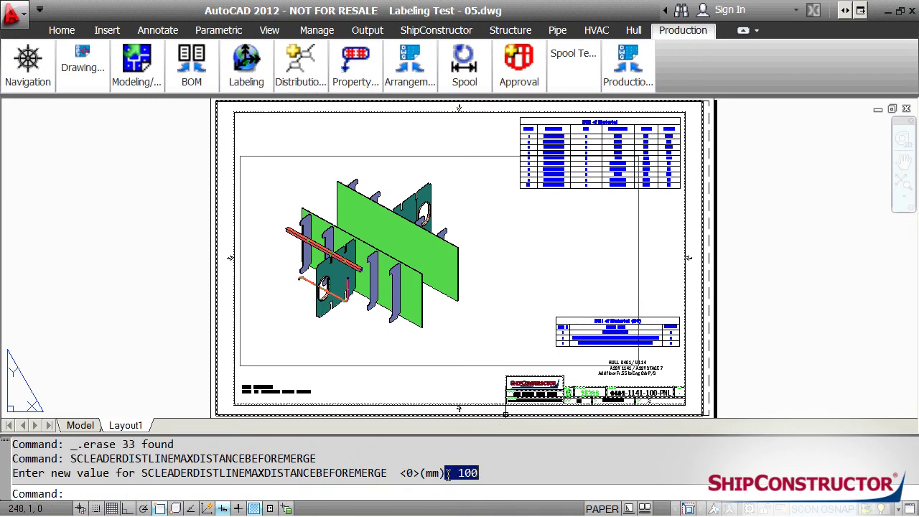
{"action": "key", "text": "Escape"}
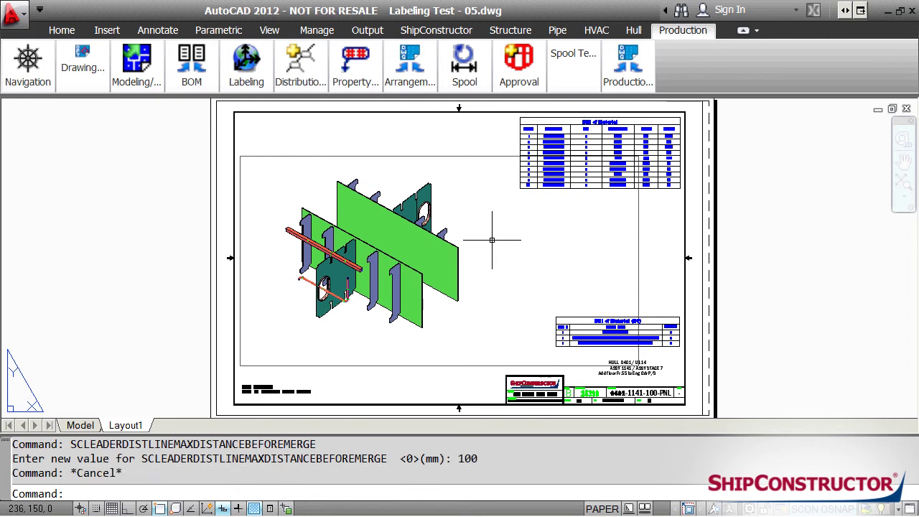
- Run SCRELABELALL to relabel all parts under the 100 mm merge distance
{"action": "type", "text": "s"}
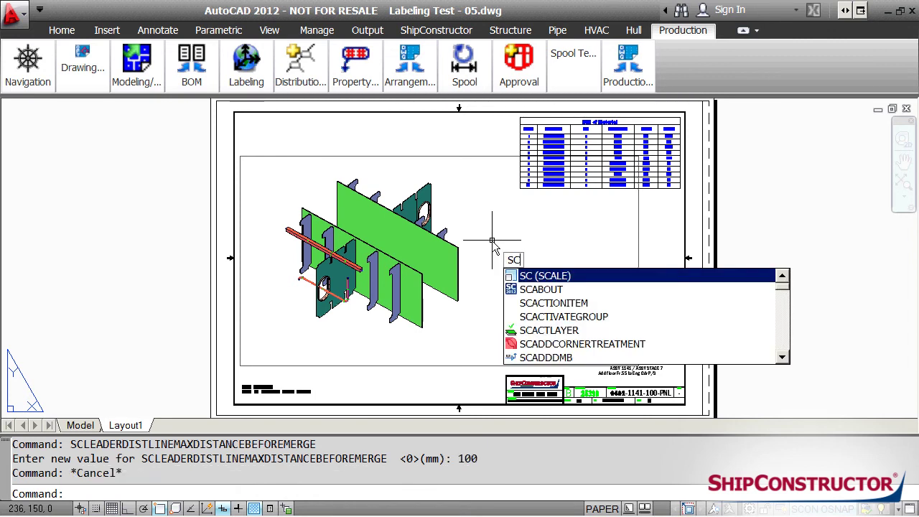
{"action": "type", "text": "rla"}
{"action": "key", "text": "Return"}
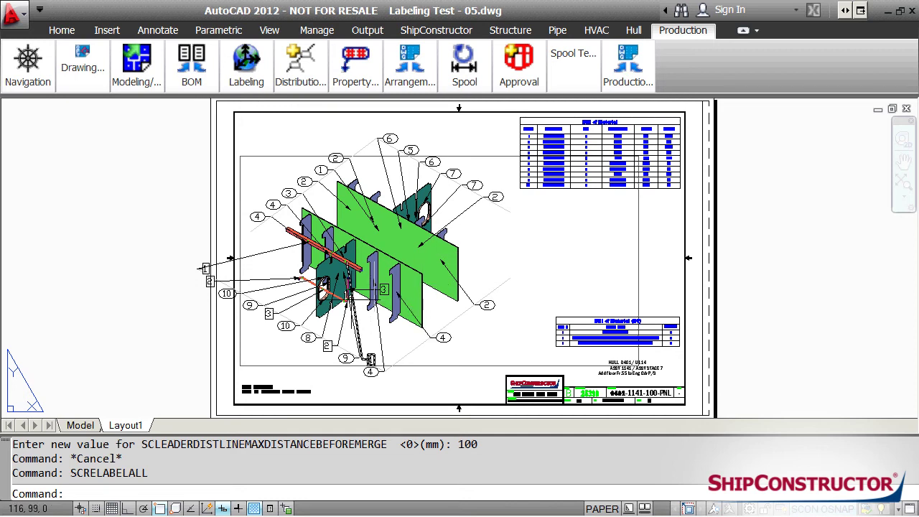
{"action": "scroll", "coordinate": [354, 296], "scroll_direction": "up", "scroll_amount": 3}
- Transfer bubble 3's leaders onto the nearby line and delete the leftover line
{"action": "left_click", "coordinate": [373, 281]}
{"action": "type", "text": "SC"}
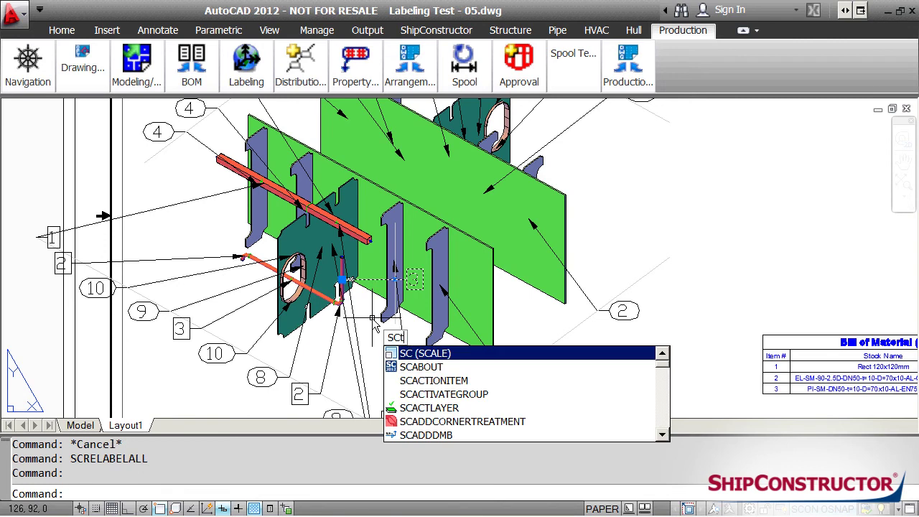
{"action": "type", "text": "tra"}
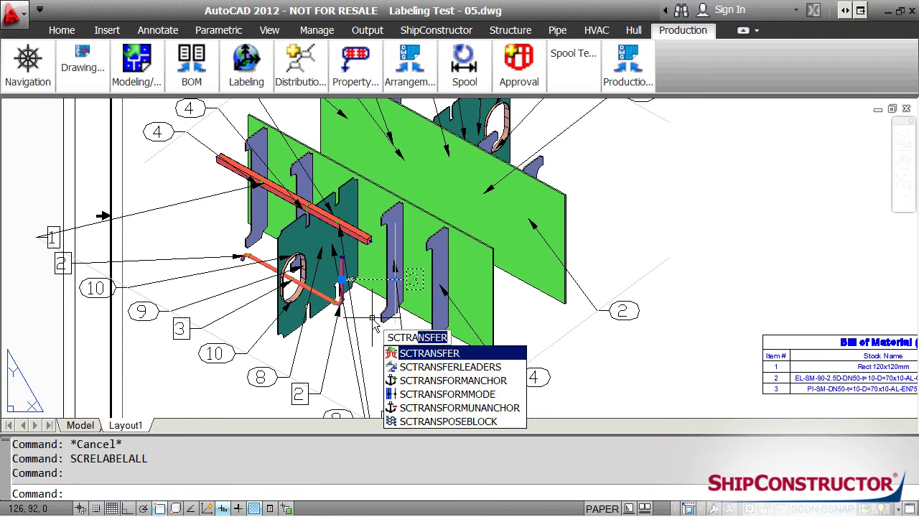
{"action": "key", "text": "Down"}
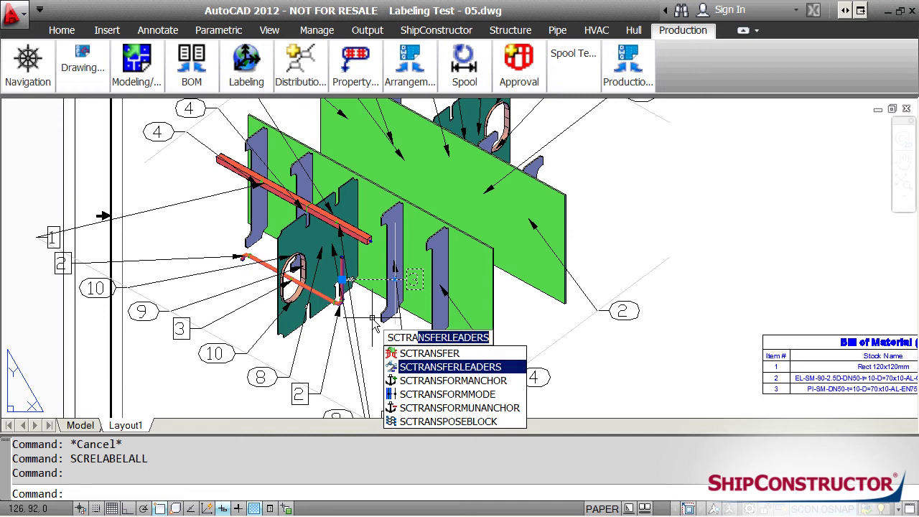
{"action": "key", "text": "Return"}
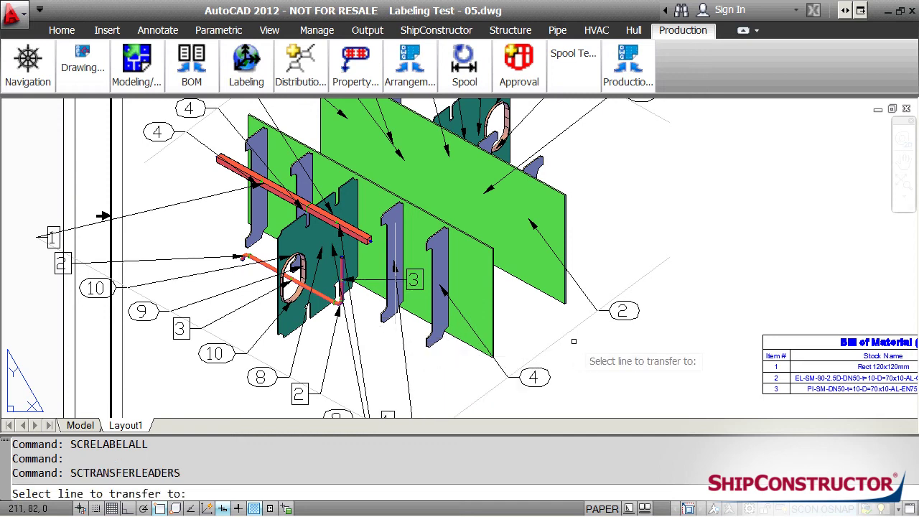
{"action": "left_click", "coordinate": [563, 337]}
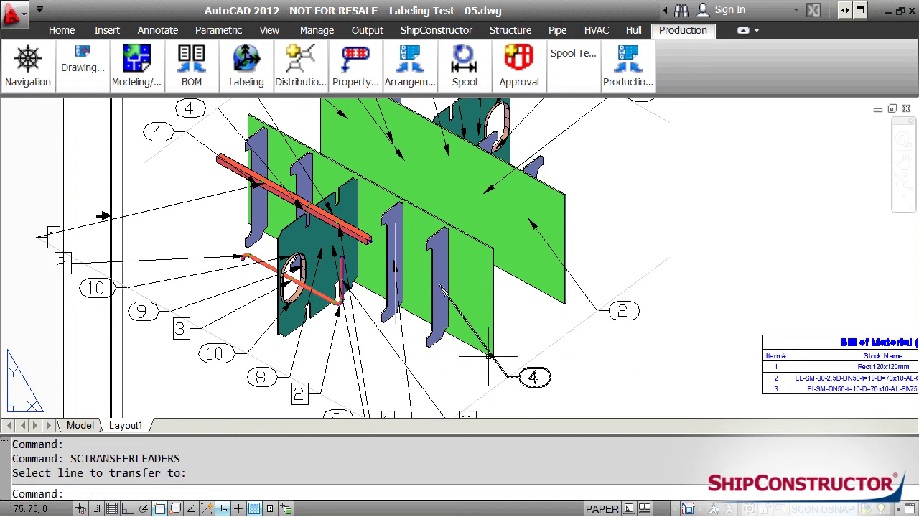
{"action": "left_click", "coordinate": [396, 316]}
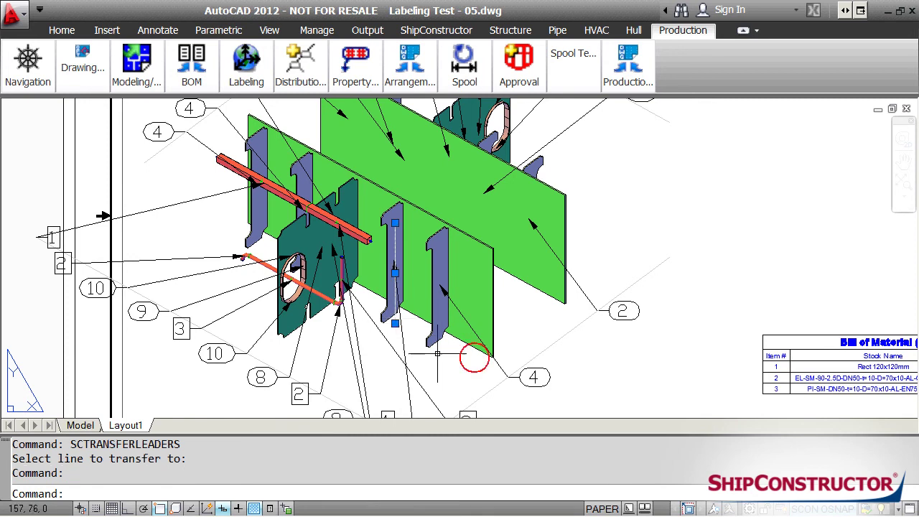
{"action": "key", "text": "Delete"}
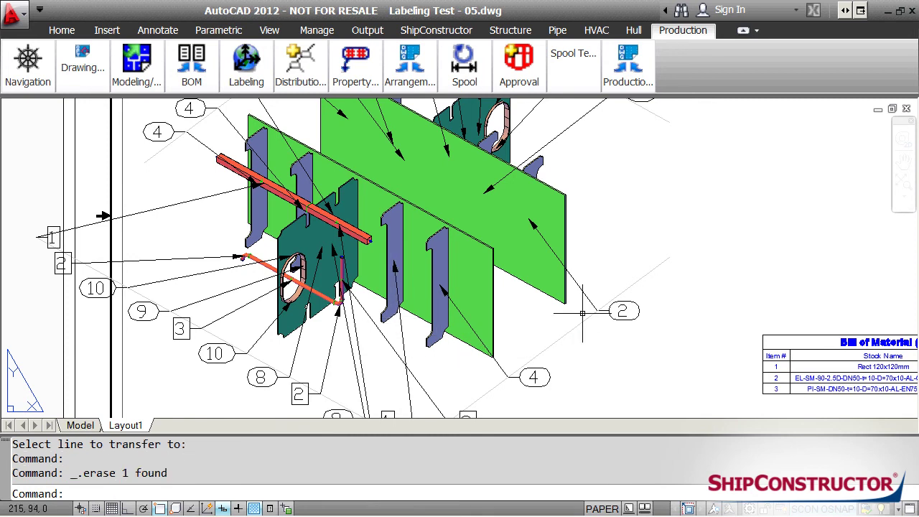
- Zoom to extents and reposition the leader ends around balloon 2
{"action": "type", "text": "z"}
{"action": "key", "text": "Return"}
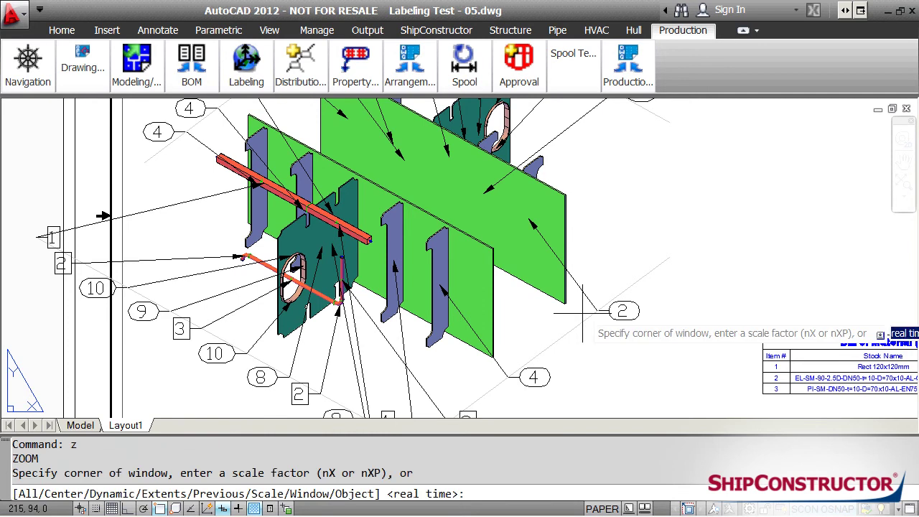
{"action": "type", "text": "e"}
{"action": "key", "text": "Return"}
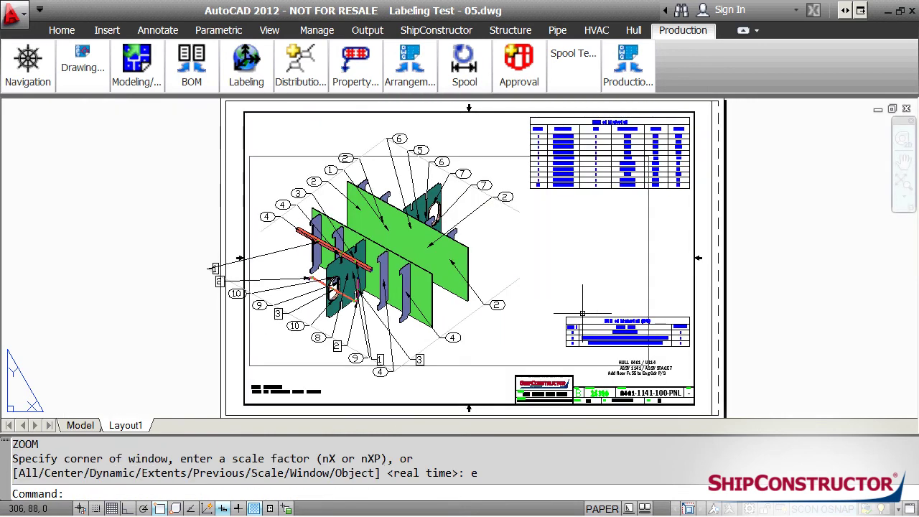
{"action": "left_click", "coordinate": [466, 319]}
{"action": "left_click", "coordinate": [457, 324]}
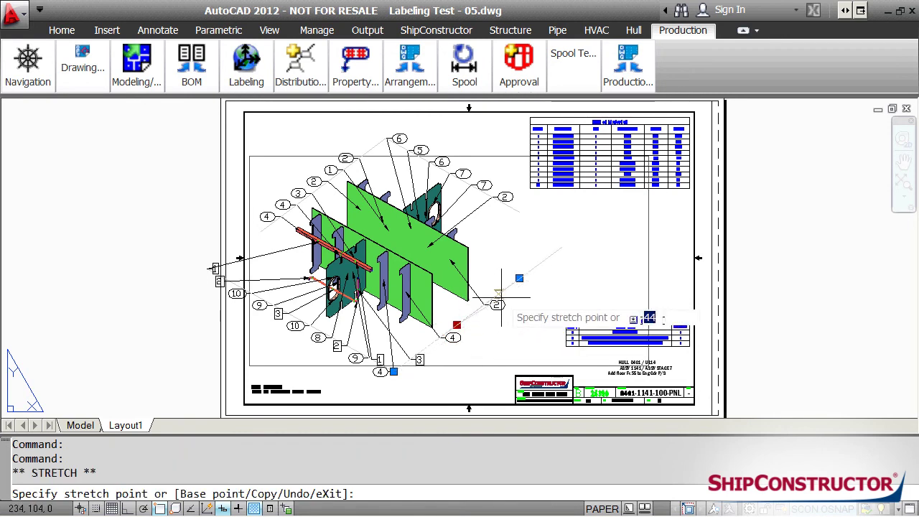
{"action": "left_click", "coordinate": [500, 293]}
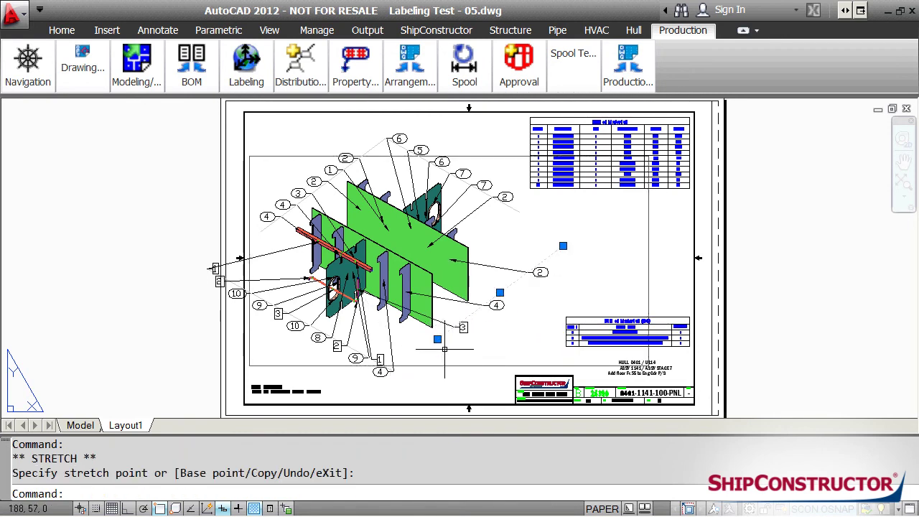
{"action": "left_click", "coordinate": [437, 339]}
{"action": "left_click", "coordinate": [468, 343]}
- Move balloons 2 and 3 into a tight stack with balloon 4 beside the green plate
{"action": "left_click", "coordinate": [563, 245]}
{"action": "left_click", "coordinate": [546, 242]}
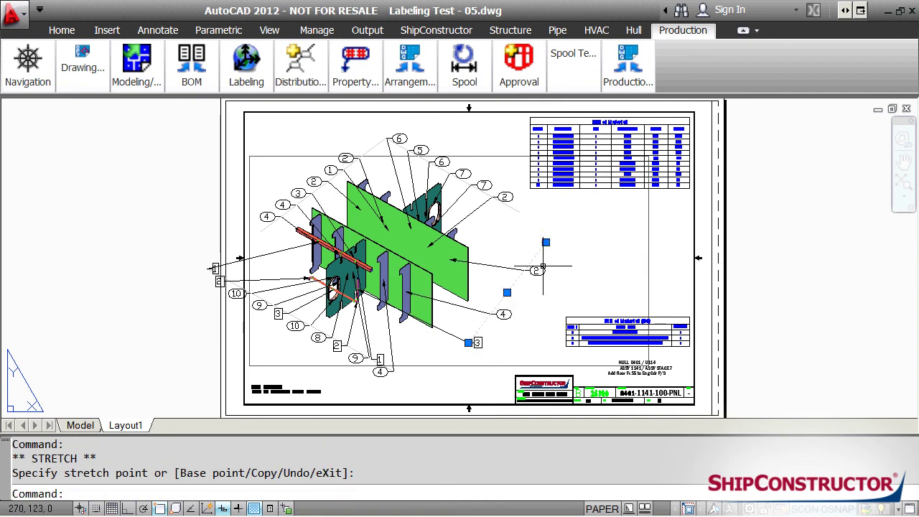
{"action": "left_click", "coordinate": [468, 342]}
{"action": "left_click", "coordinate": [486, 322]}
{"action": "left_click", "coordinate": [485, 322]}
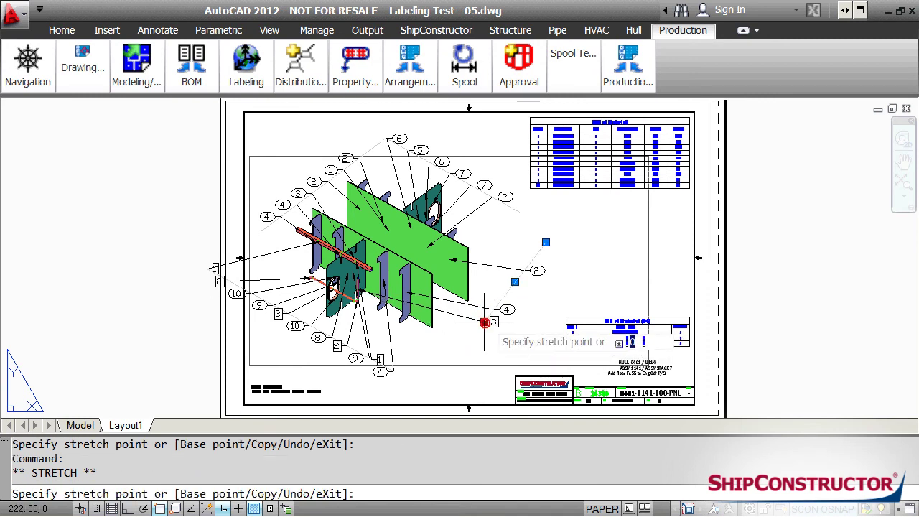
{"action": "left_click", "coordinate": [498, 304]}
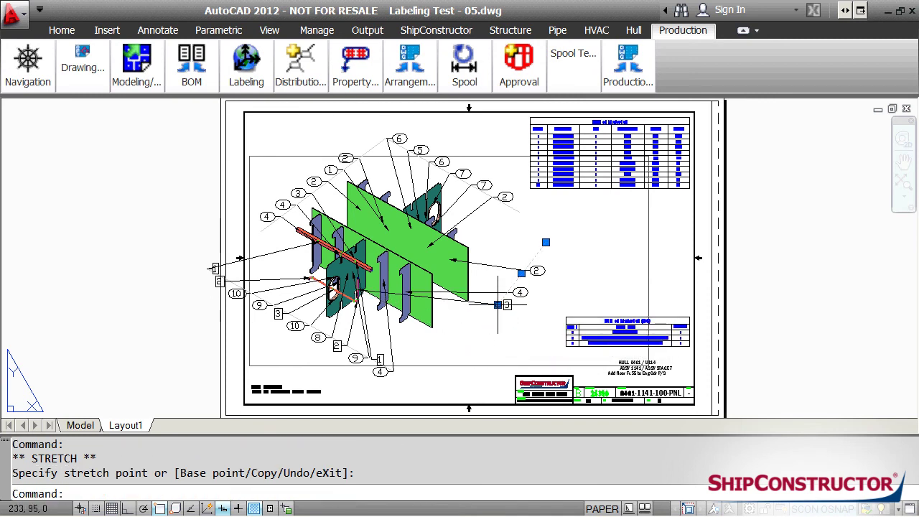
{"action": "left_click", "coordinate": [498, 305]}
{"action": "left_click", "coordinate": [512, 285]}
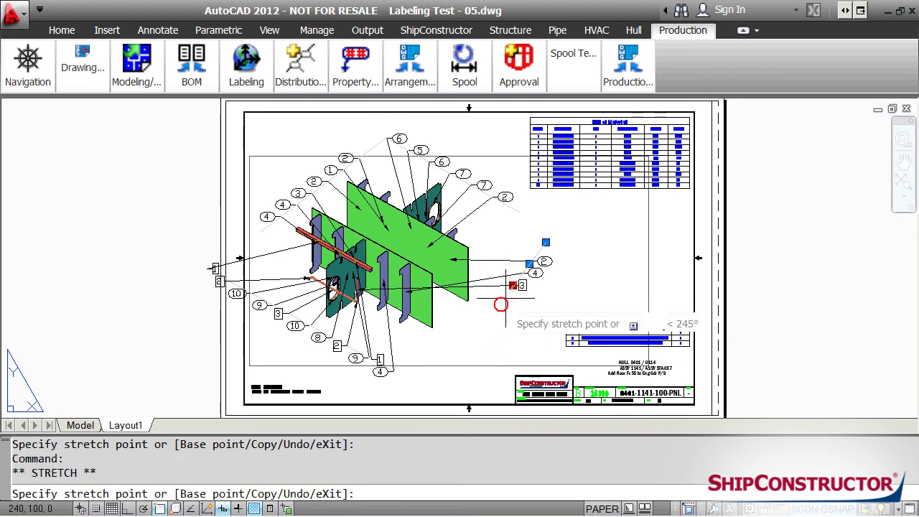
{"action": "left_click", "coordinate": [457, 356]}
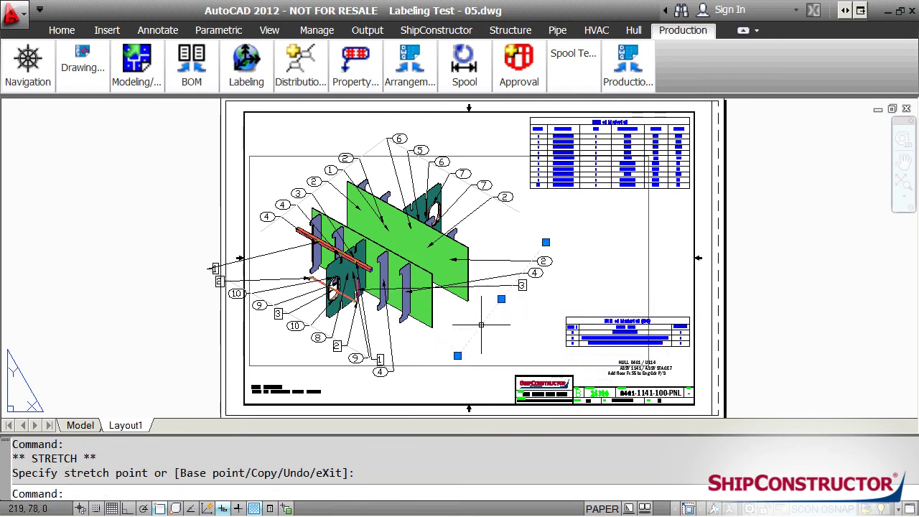
{"action": "right_click", "coordinate": [481, 325]}
{"action": "left_click", "coordinate": [518, 310]}
- Redistribute balloons 2, 4 and 3 with Center, then Nearest, then Equidistant mode
{"action": "left_click", "coordinate": [560, 350]}
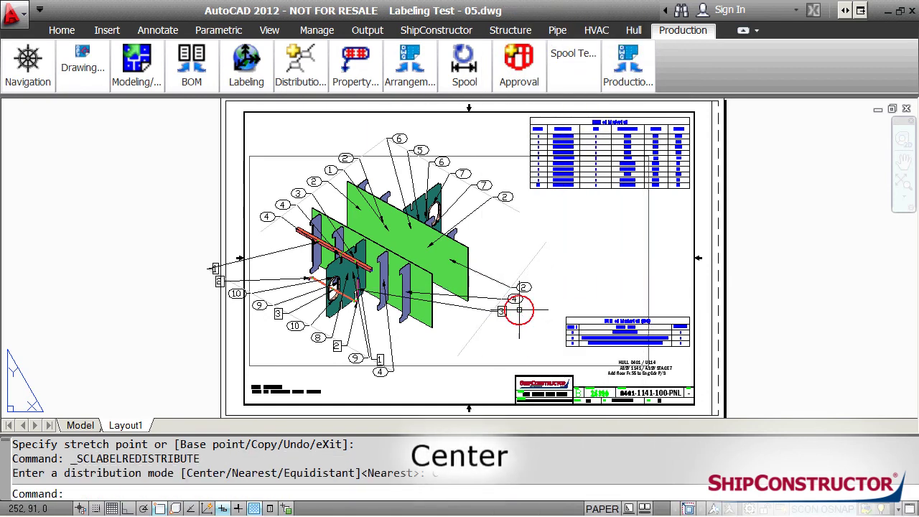
{"action": "left_click", "coordinate": [473, 332]}
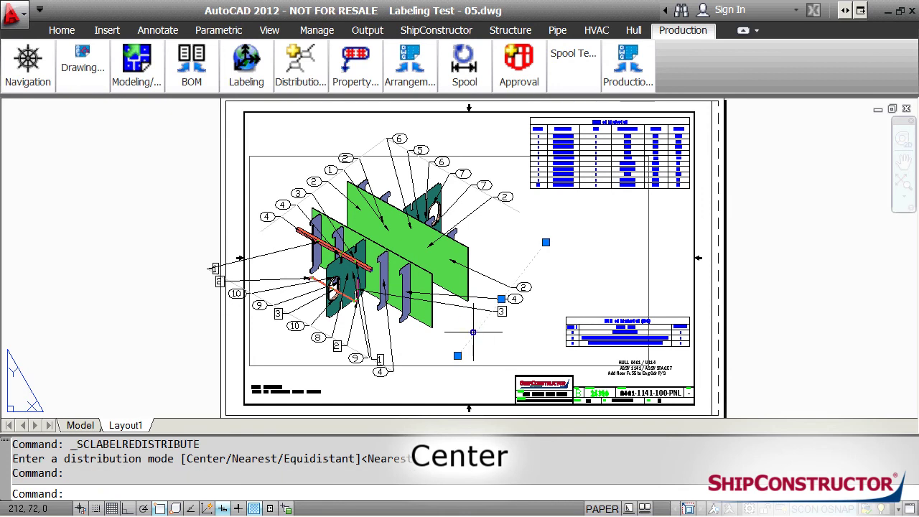
{"action": "right_click", "coordinate": [473, 331]}
{"action": "left_click", "coordinate": [526, 308]}
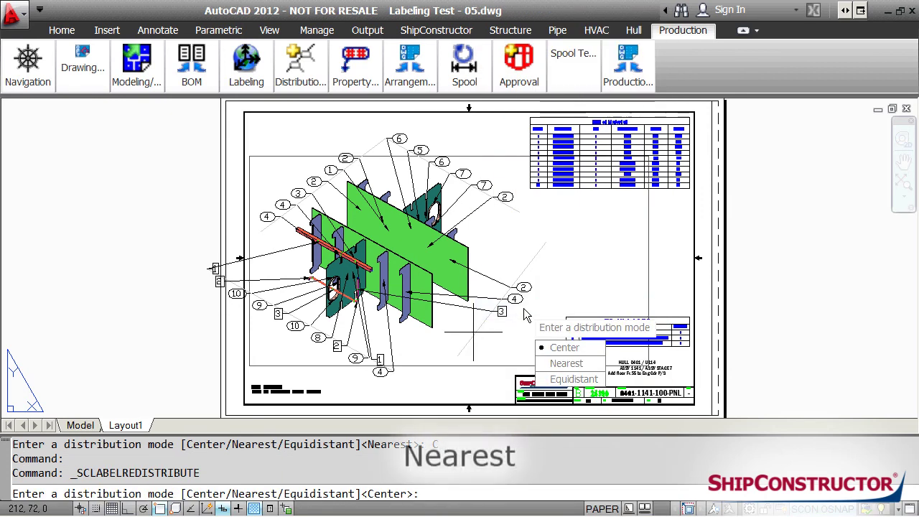
{"action": "left_click", "coordinate": [567, 364]}
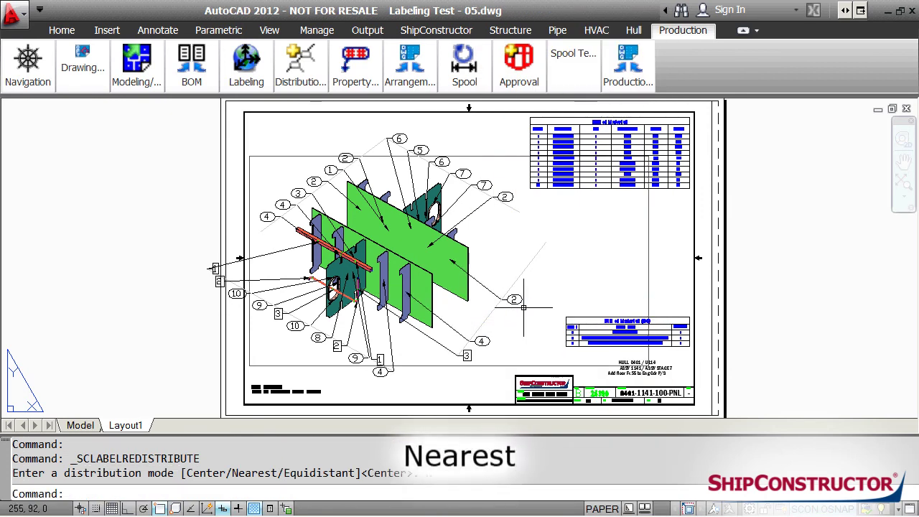
{"action": "left_click", "coordinate": [526, 268]}
{"action": "type", "text": "N"}
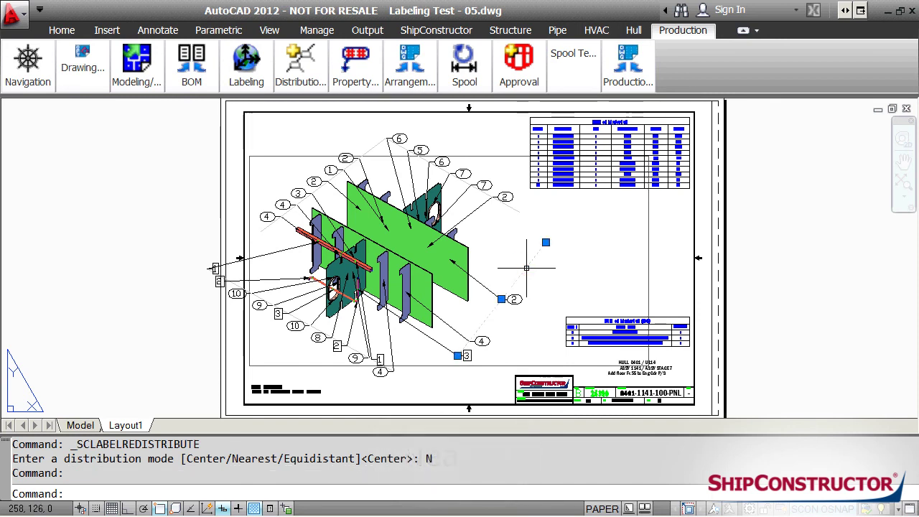
{"action": "right_click", "coordinate": [526, 268]}
{"action": "left_click", "coordinate": [582, 308]}
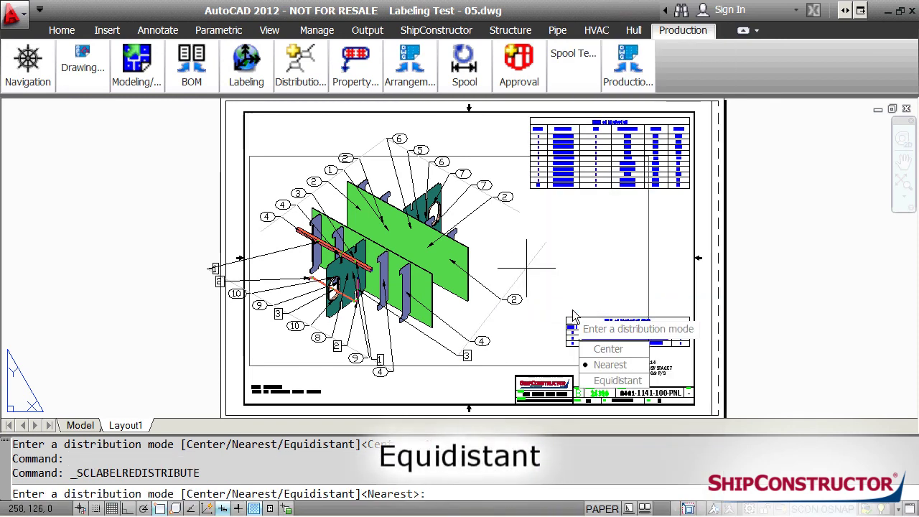
{"action": "left_click", "coordinate": [616, 380]}
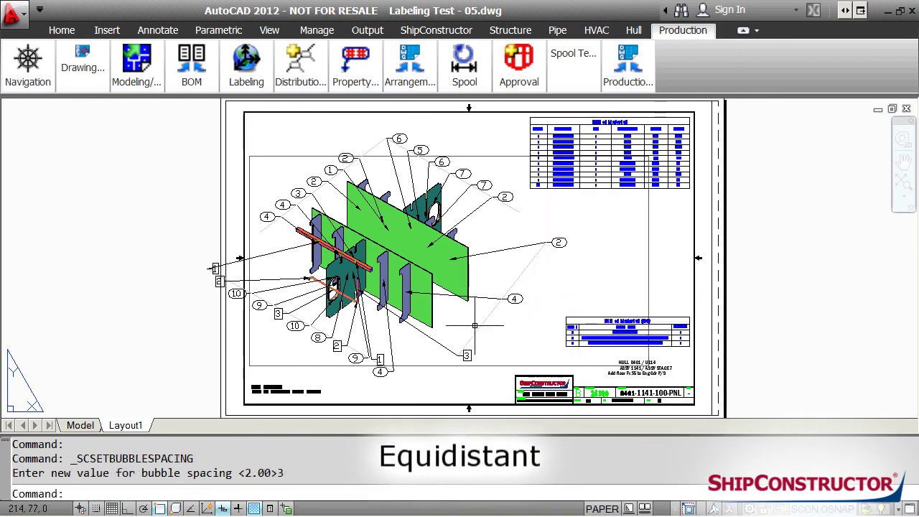
- Grip-stretch balloons 2 and 3 to swap their order beside balloon 4
{"action": "left_click", "coordinate": [524, 245]}
{"action": "left_click", "coordinate": [545, 242]}
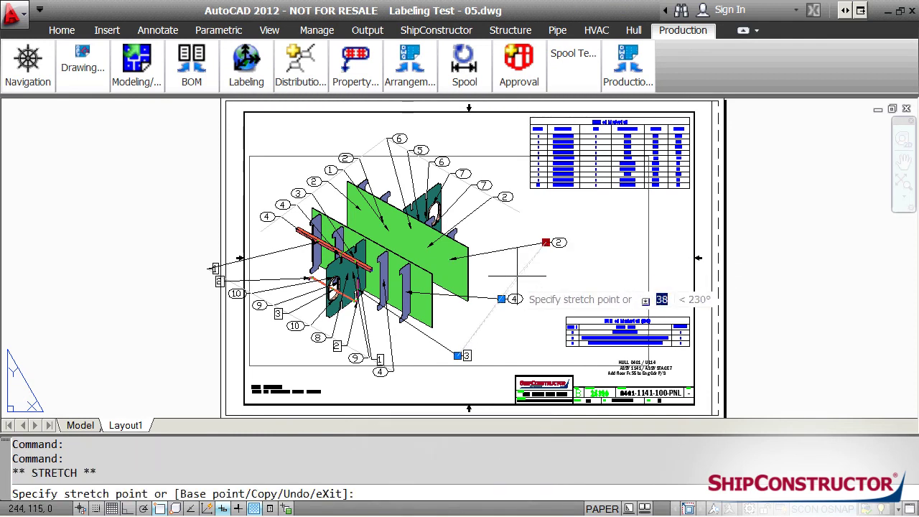
{"action": "left_click", "coordinate": [508, 291]}
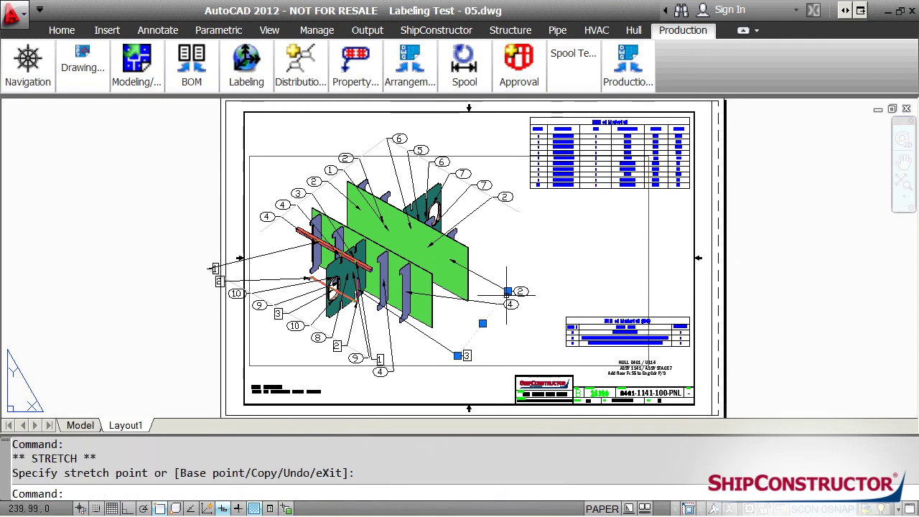
{"action": "left_click", "coordinate": [458, 355]}
{"action": "left_click", "coordinate": [487, 318]}
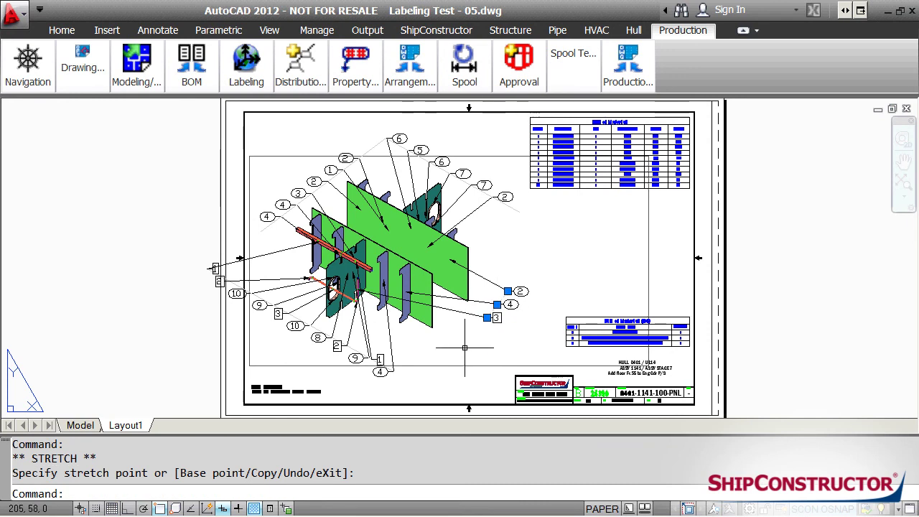
{"action": "left_click", "coordinate": [508, 291]}
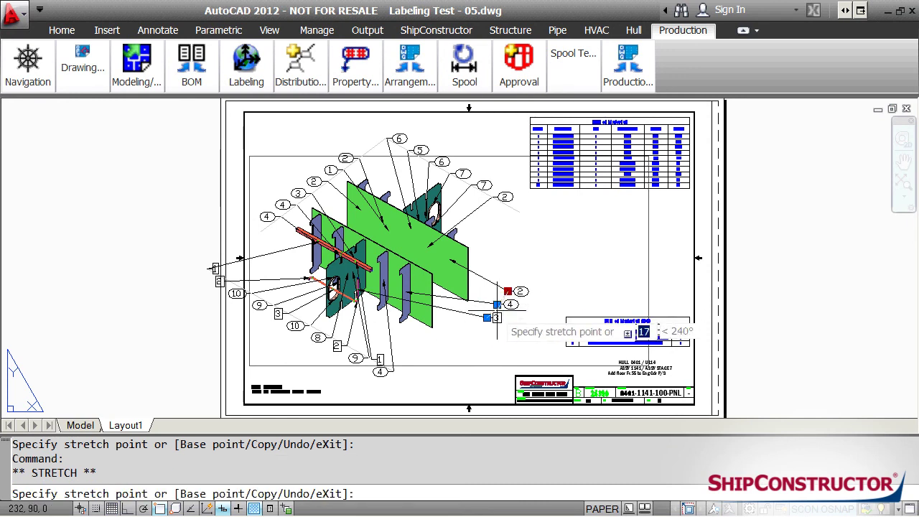
{"action": "left_click", "coordinate": [466, 343]}
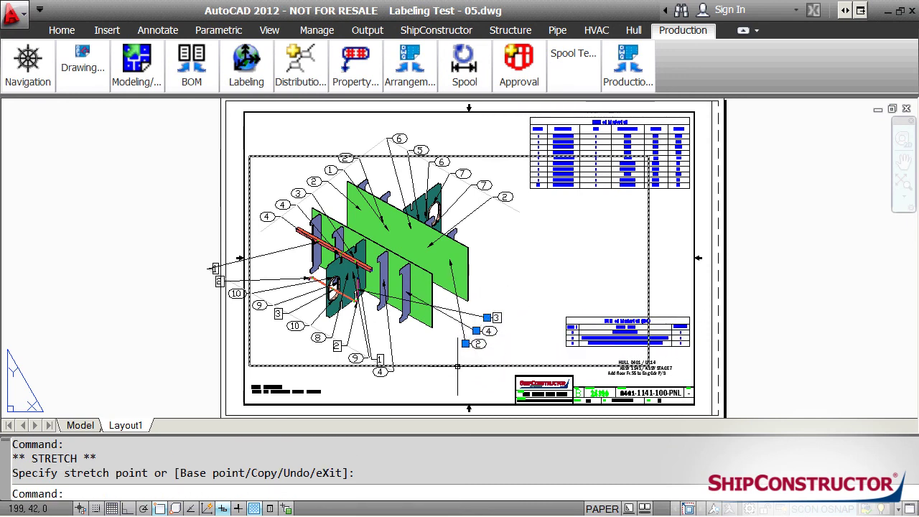
{"action": "left_click", "coordinate": [465, 343]}
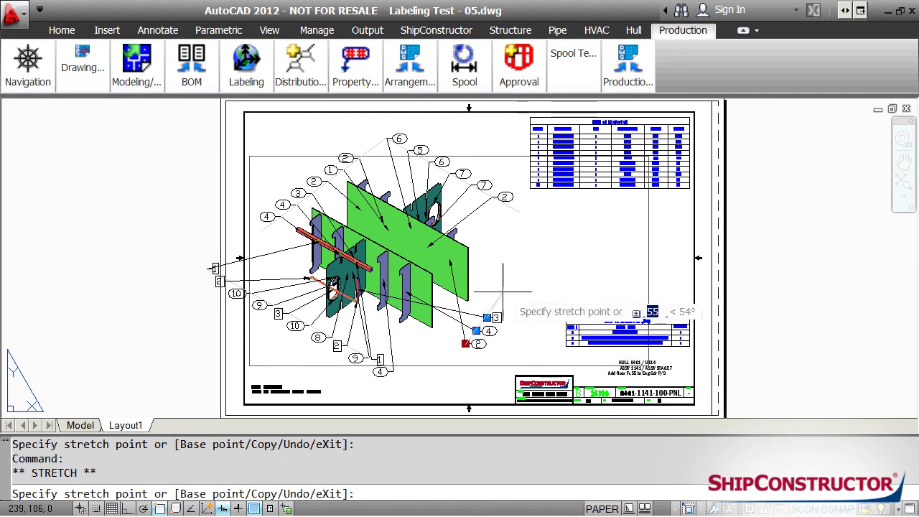
{"action": "left_click", "coordinate": [492, 317]}
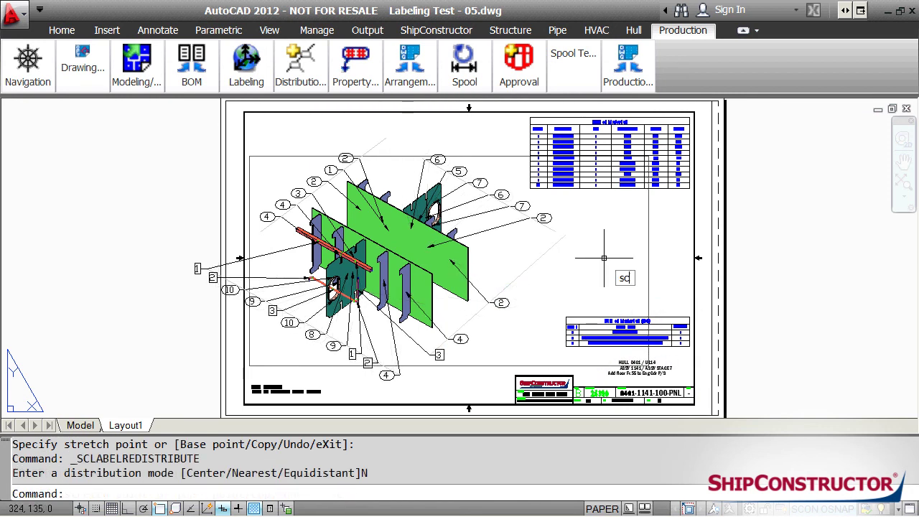
- Enable labels on visible edges by answering Y to SCLABELONVISIBLEEDGE
{"action": "type", "text": "sc"}
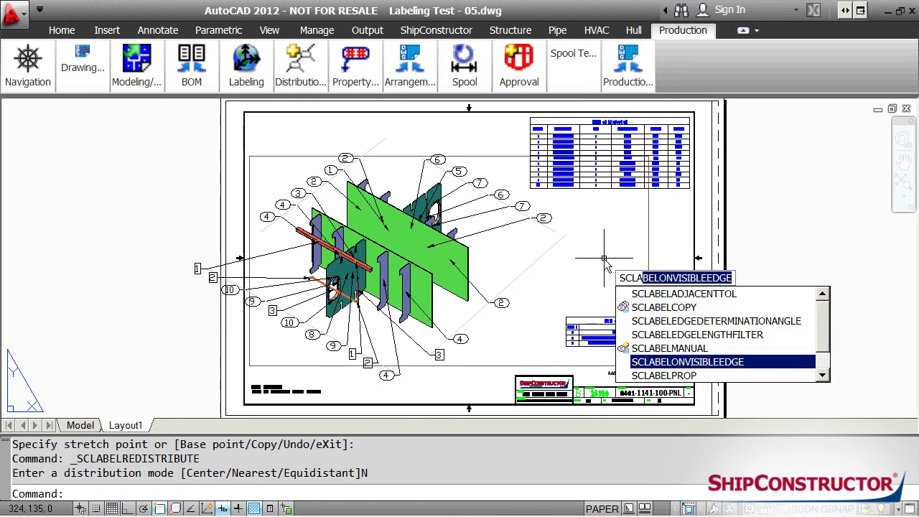
{"action": "key", "text": "Return"}
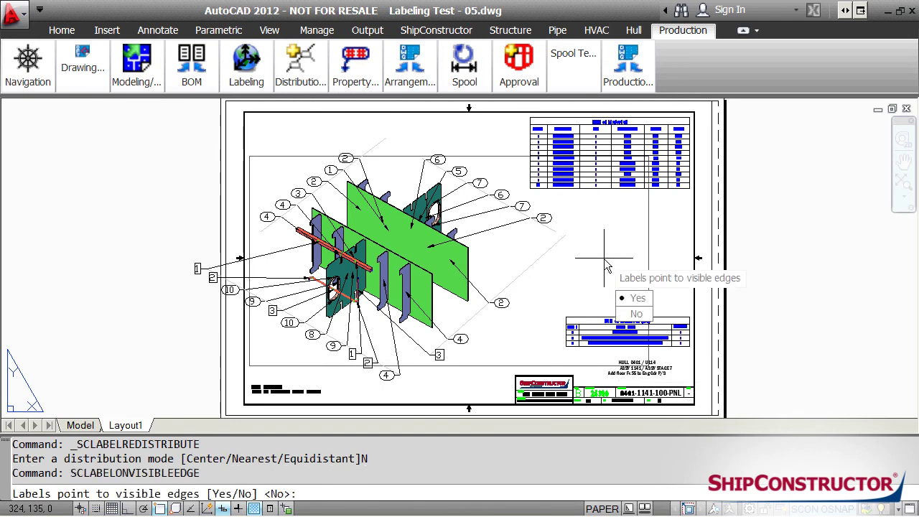
{"action": "type", "text": "Y"}
{"action": "key", "text": "Return"}
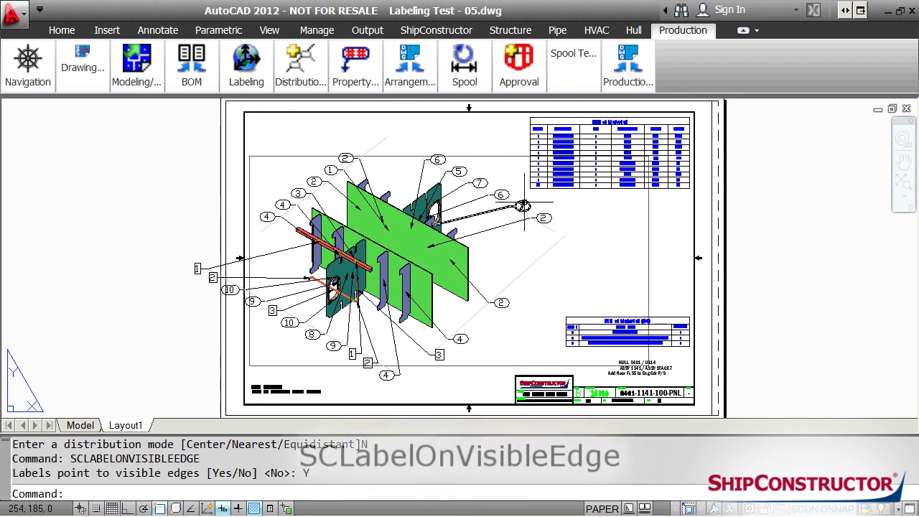
- Window-select and delete all 30 balloon labels
{"action": "left_click", "coordinate": [506, 167]}
{"action": "left_click", "coordinate": [268, 364]}
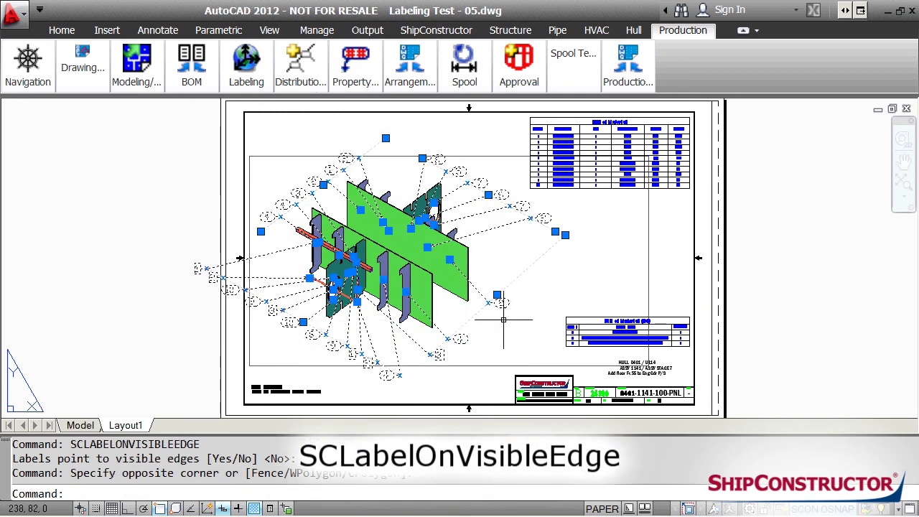
{"action": "key", "text": "Delete"}
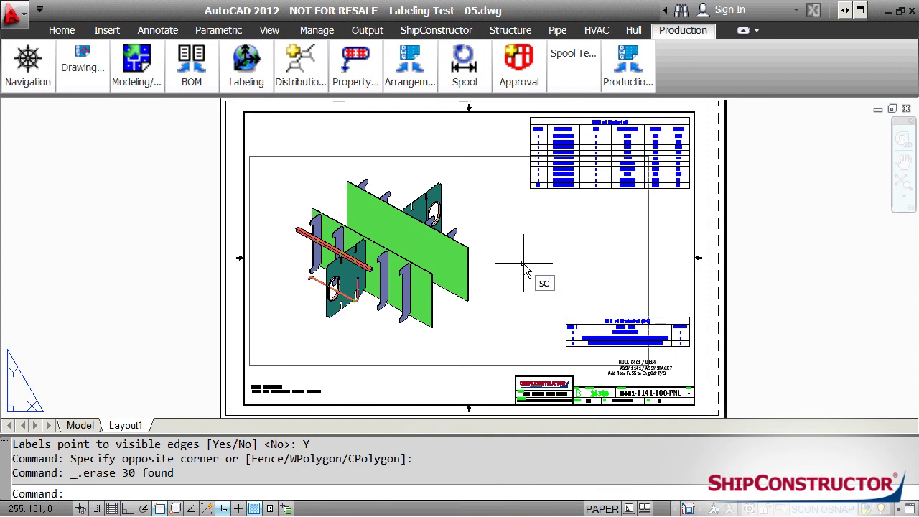
- Relabel all viewports from the Bill of Material table with SCRELABELFROMBOM
{"action": "type", "text": "rela"}
{"action": "key", "text": "Down"}
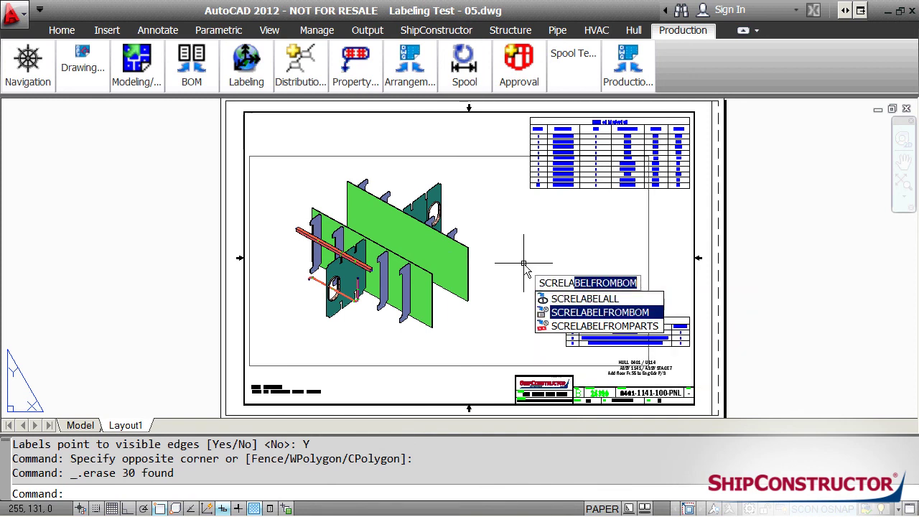
{"action": "key", "text": "Return"}
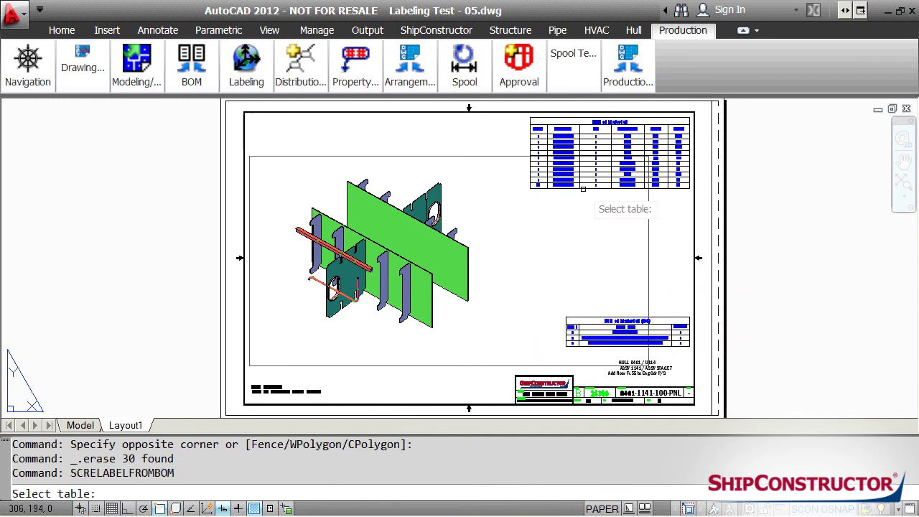
{"action": "left_click", "coordinate": [584, 186]}
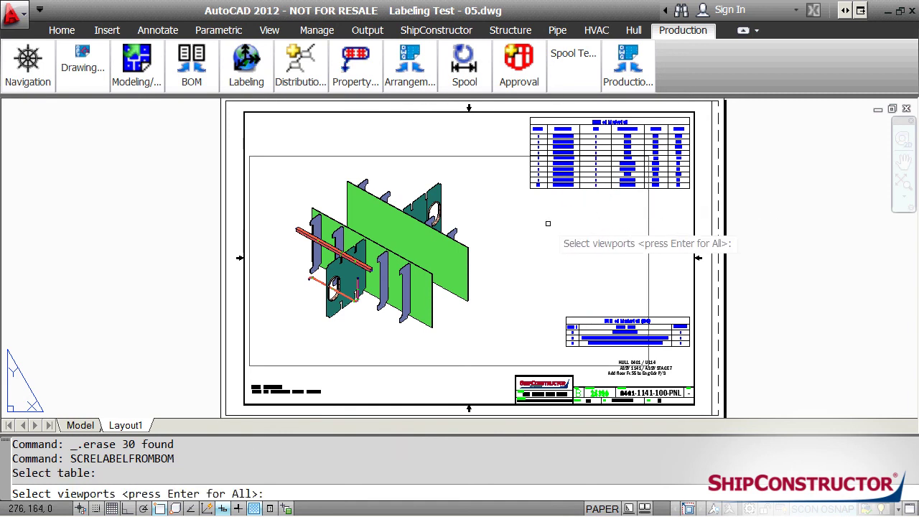
{"action": "key", "text": "Return"}
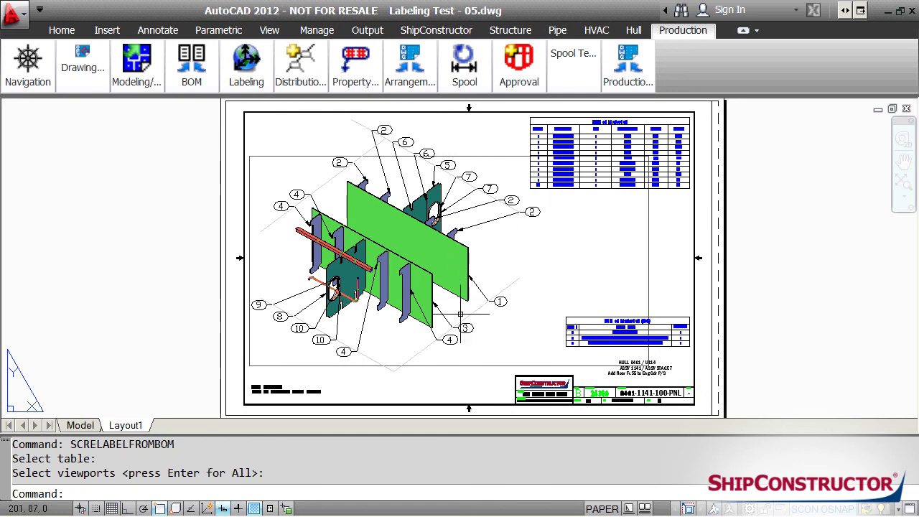
{"action": "scroll", "coordinate": [460, 313], "scroll_direction": "up", "scroll_amount": 2}
{"action": "scroll", "coordinate": [467, 300], "scroll_direction": "up", "scroll_amount": 1}
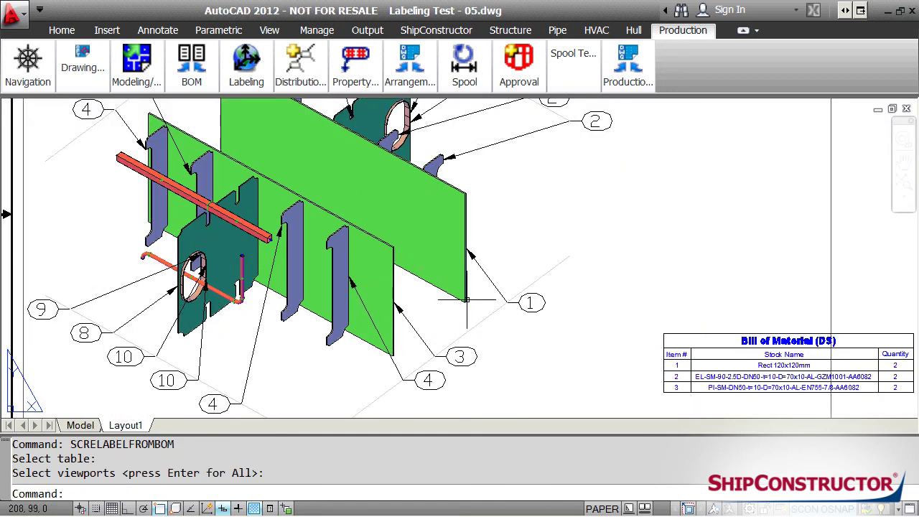